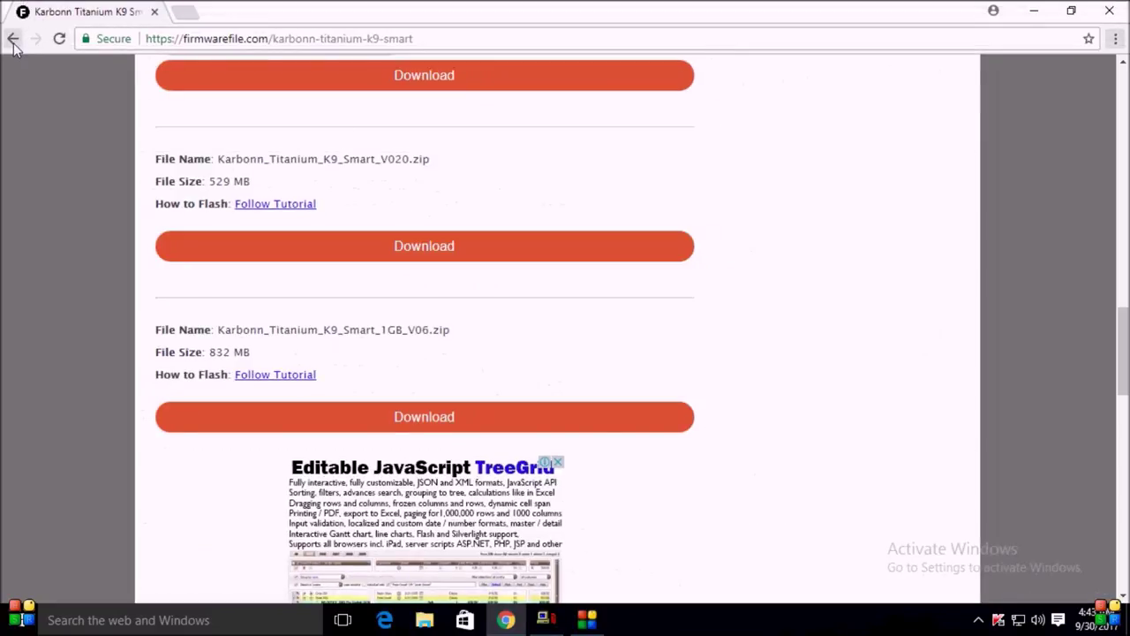
# - Return to the search results, open RepairMyMobile.in's Karbonn K9 Smart Stock ROM page and find its flash file list
pyautogui.click(13, 39)
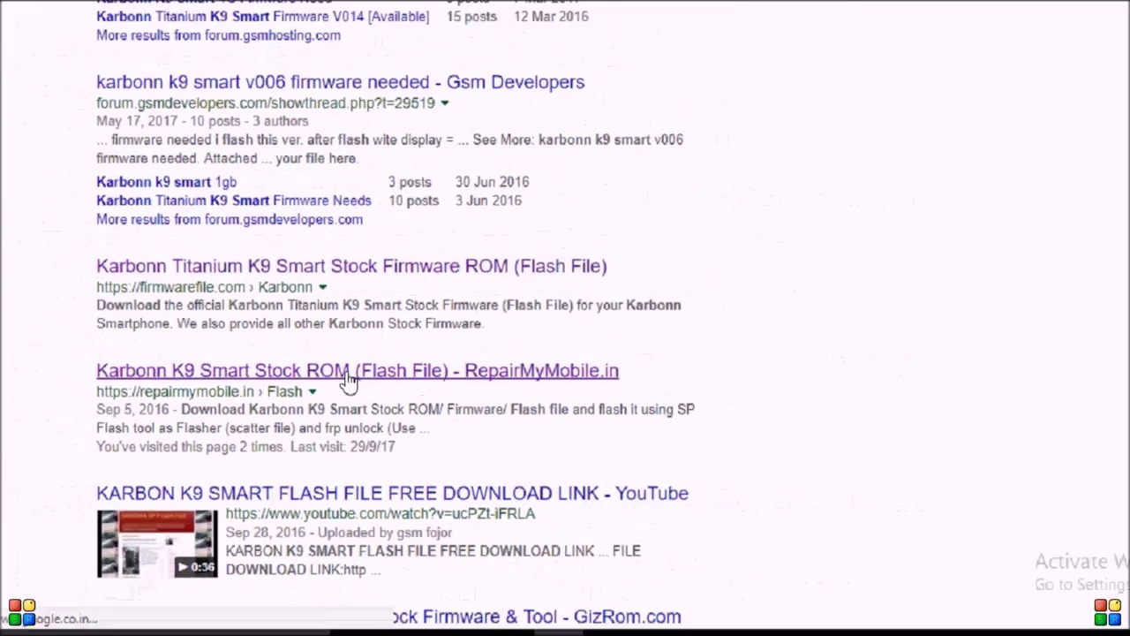
pyautogui.click(384, 314)
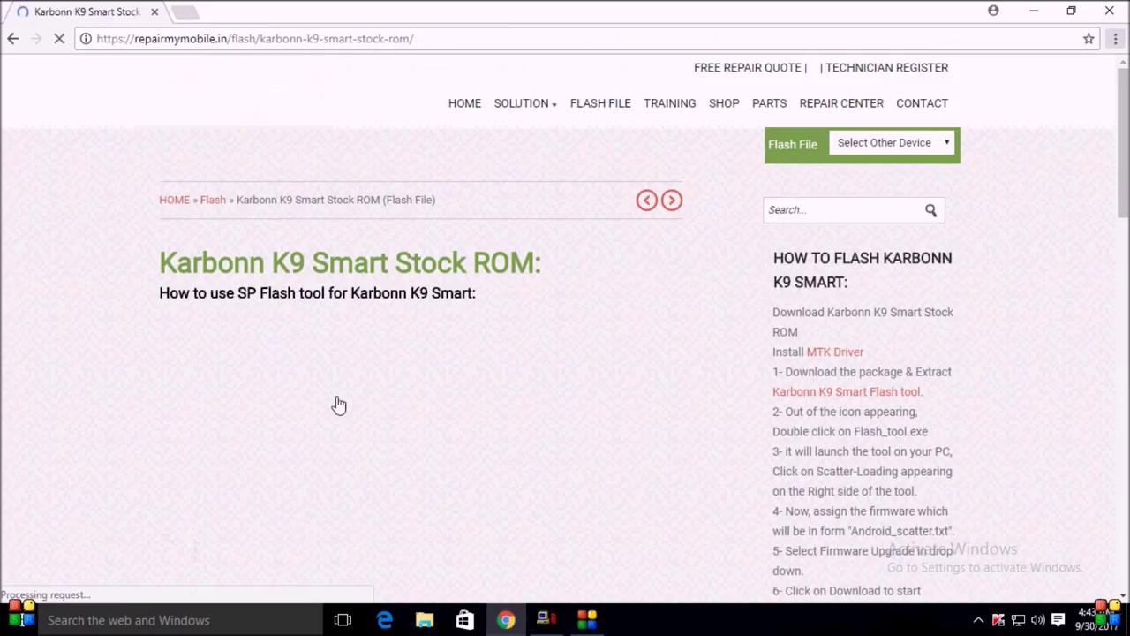
pyautogui.scroll(-2, 377, 412)
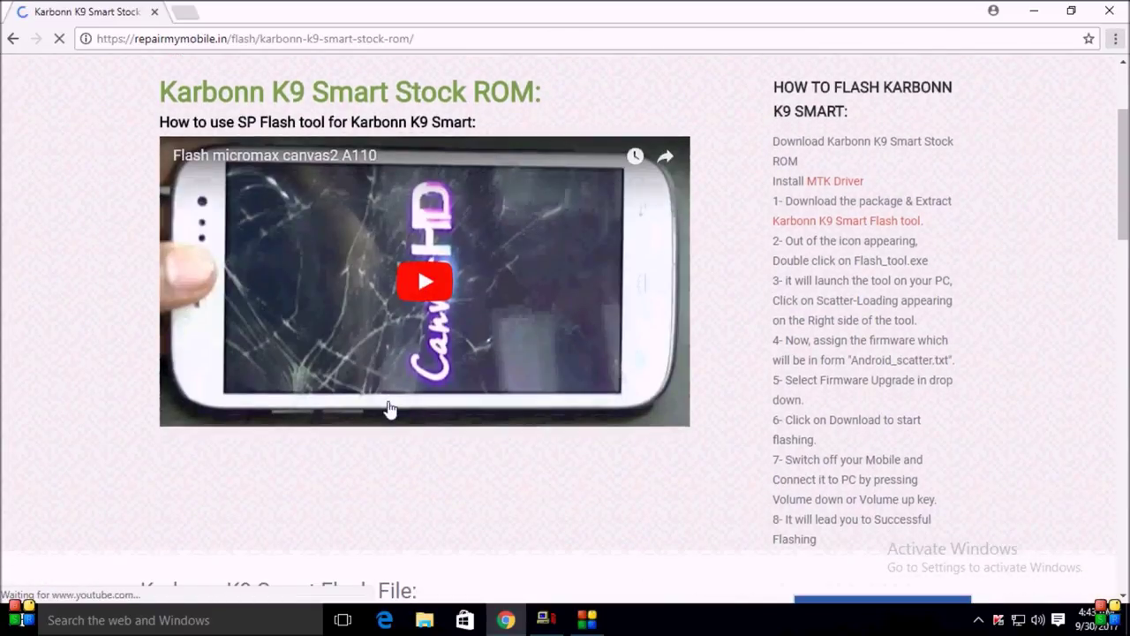
pyautogui.scroll(-2, 390, 409)
pyautogui.scroll(-2, 390, 409)
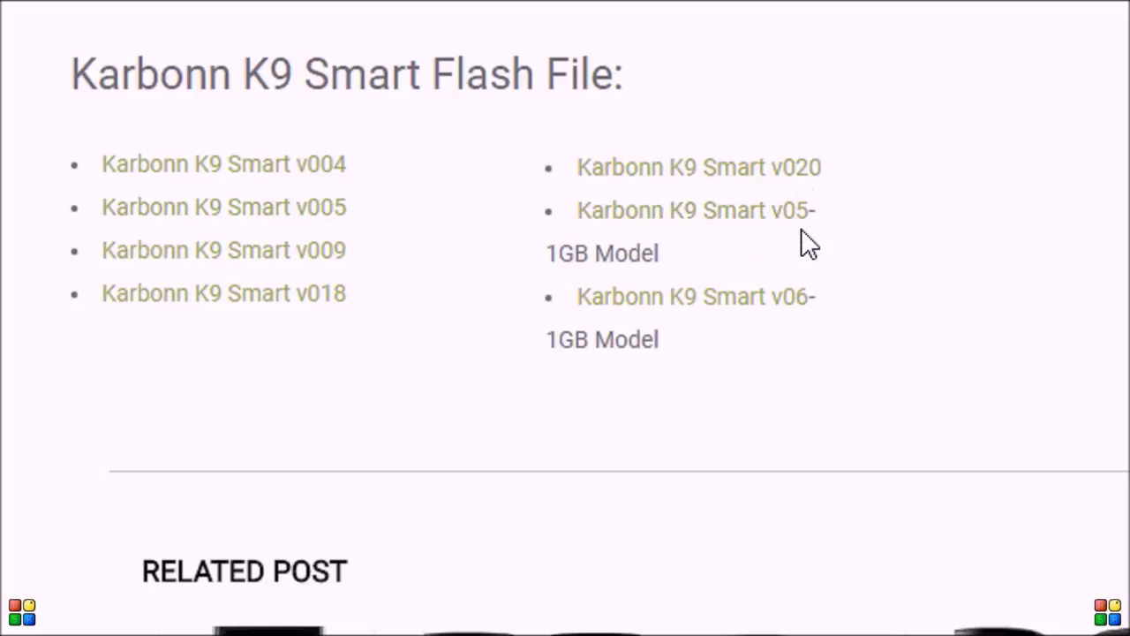
# - Open the Google Drive download page for Karbonn K9 Smart v020 and close it again
pyautogui.click(785, 175)
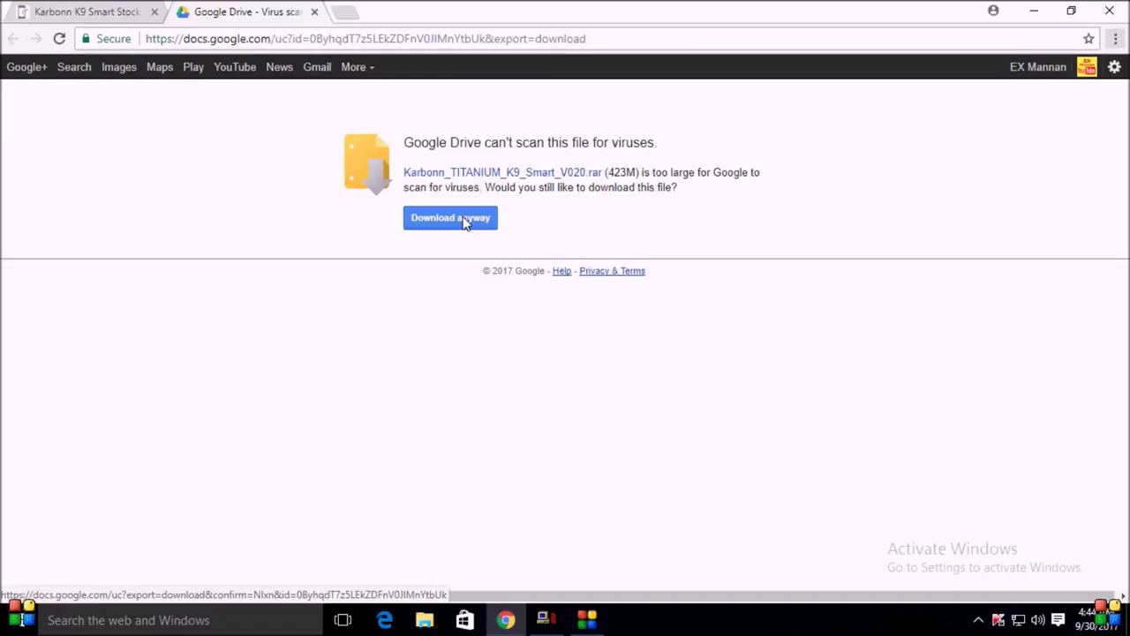
pyautogui.click(315, 13)
pyautogui.scroll(10, 539, 307)
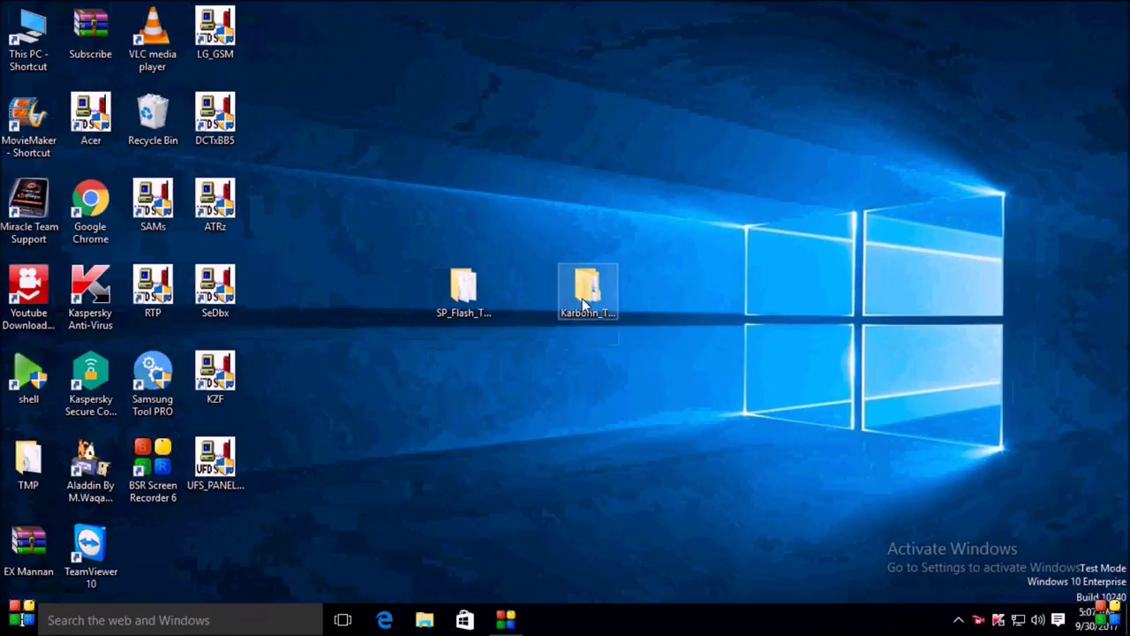
# - Open the download subfolder of the extracted Karbonn_TITANIUM_K9_Smart_V020 firmware and locate the MT6572_Android_scatter file
pyautogui.doubleClick(511, 308)
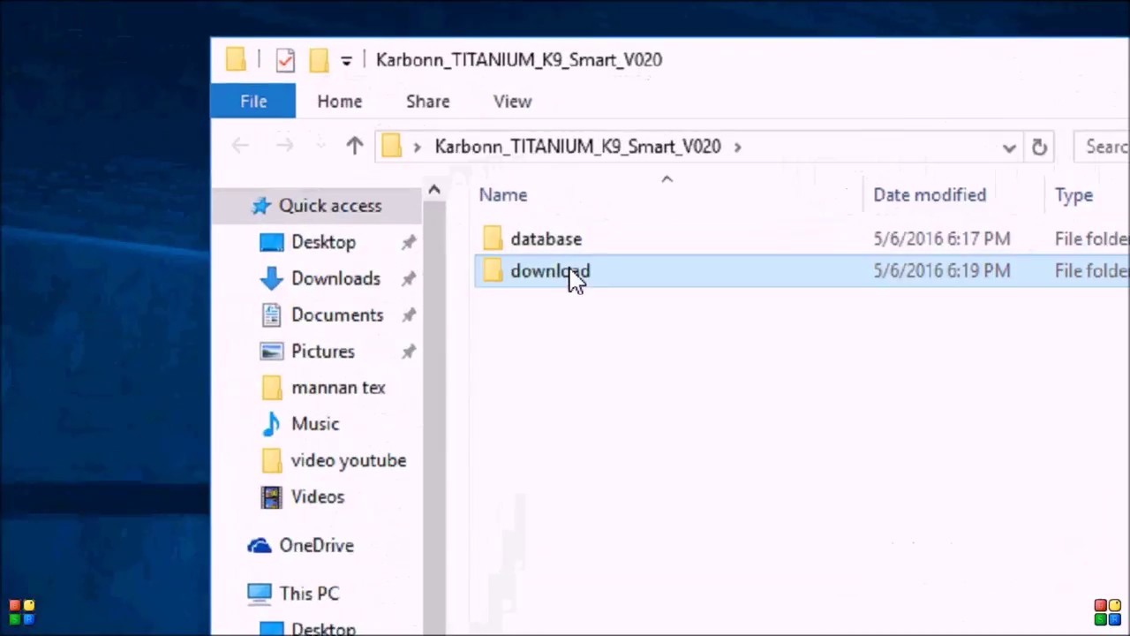
pyautogui.doubleClick(593, 193)
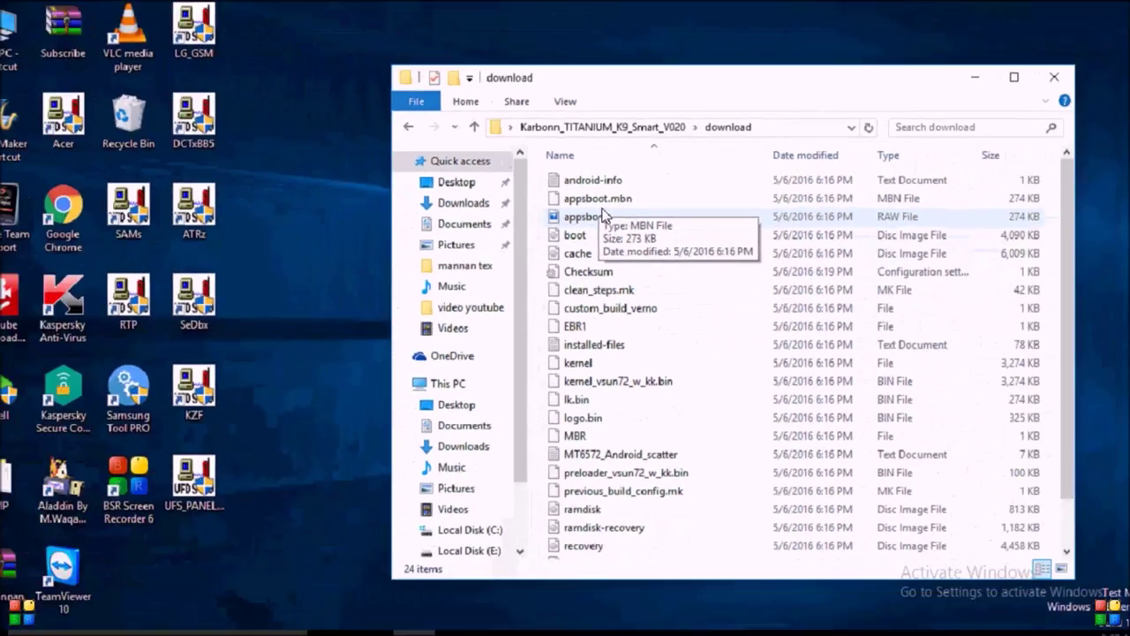
pyautogui.press('alt')
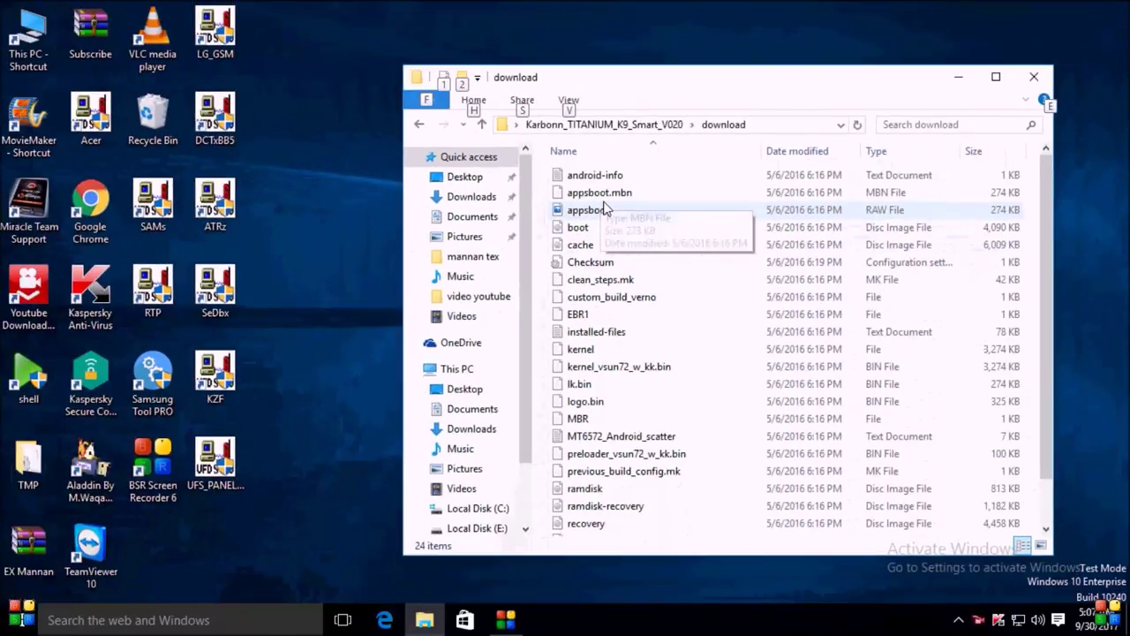
pyautogui.click(648, 442)
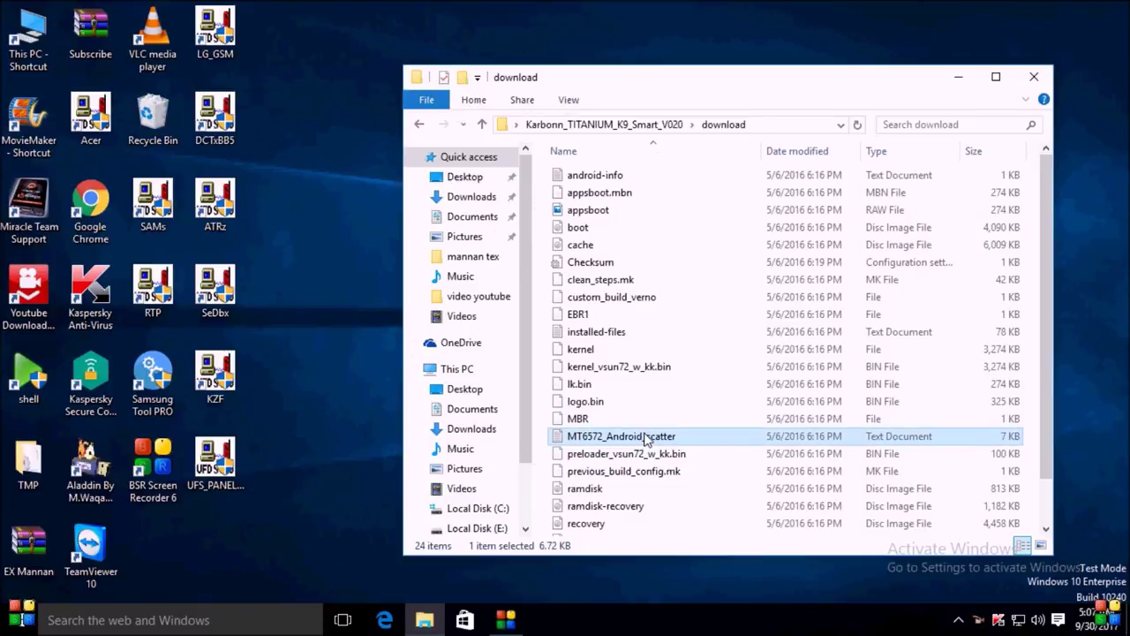
# - Examine the APDB and BPLGUInfoCustomAppSrcP files in the firmware's database subfolder, and close the folder window
pyautogui.click(420, 124)
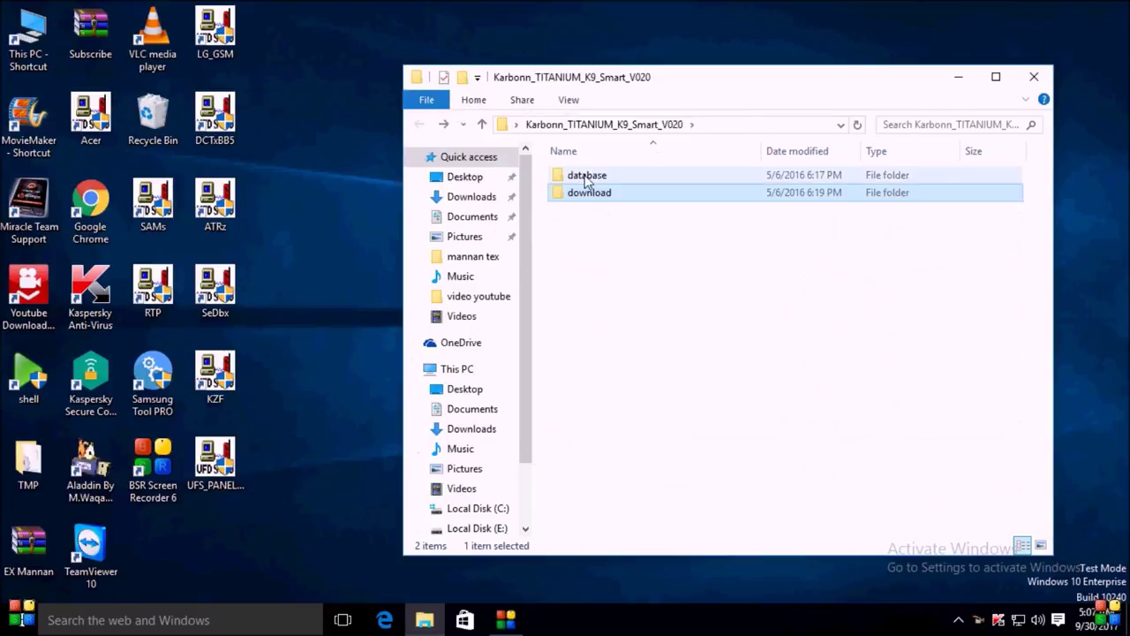
pyautogui.doubleClick(586, 176)
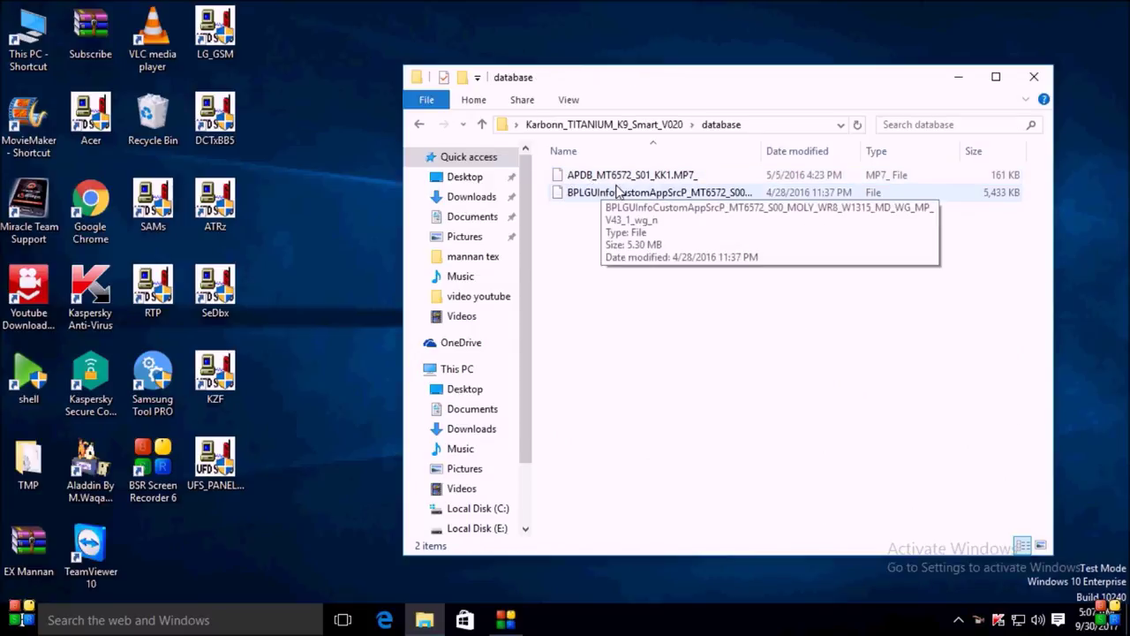
pyautogui.press('alt')
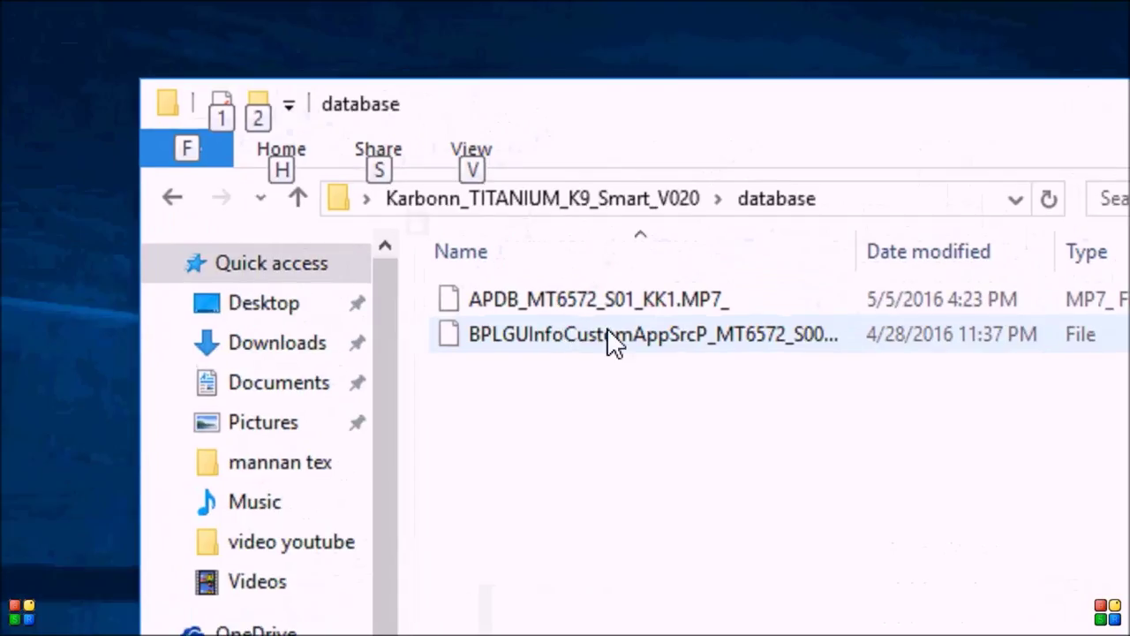
pyautogui.click(504, 301)
pyautogui.click(559, 342)
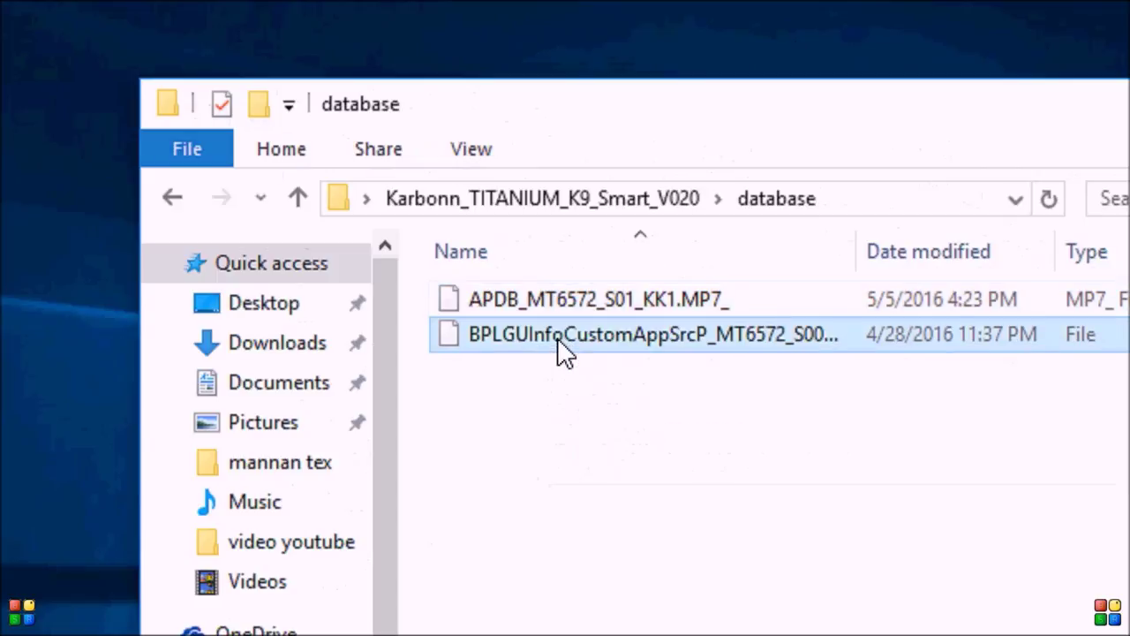
pyautogui.moveTo(589, 339)
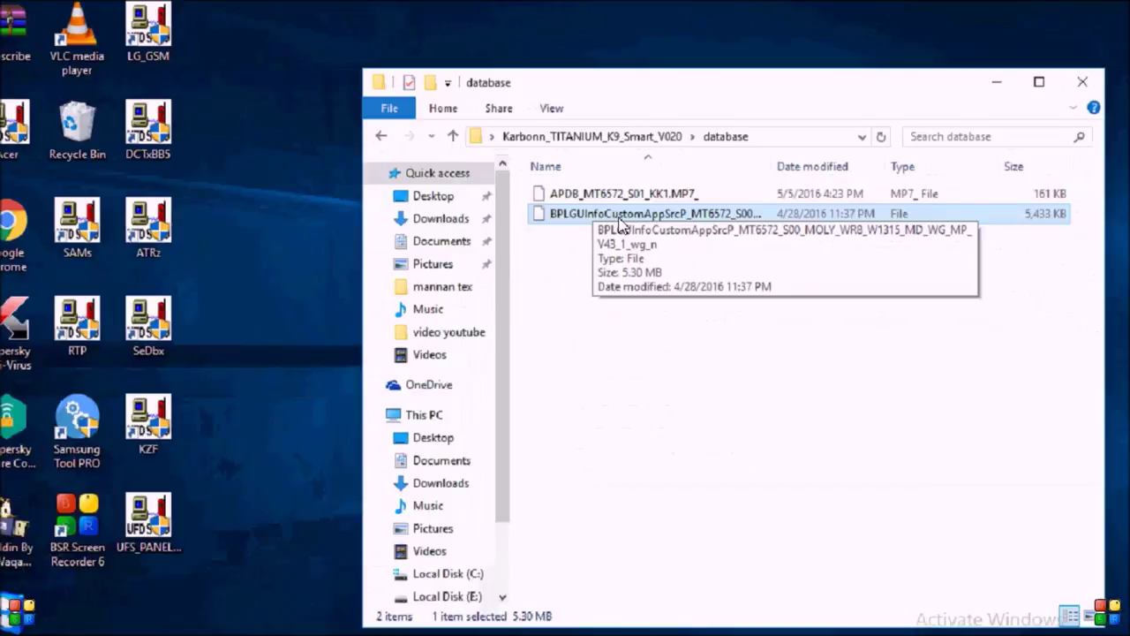
pyautogui.press('alt')
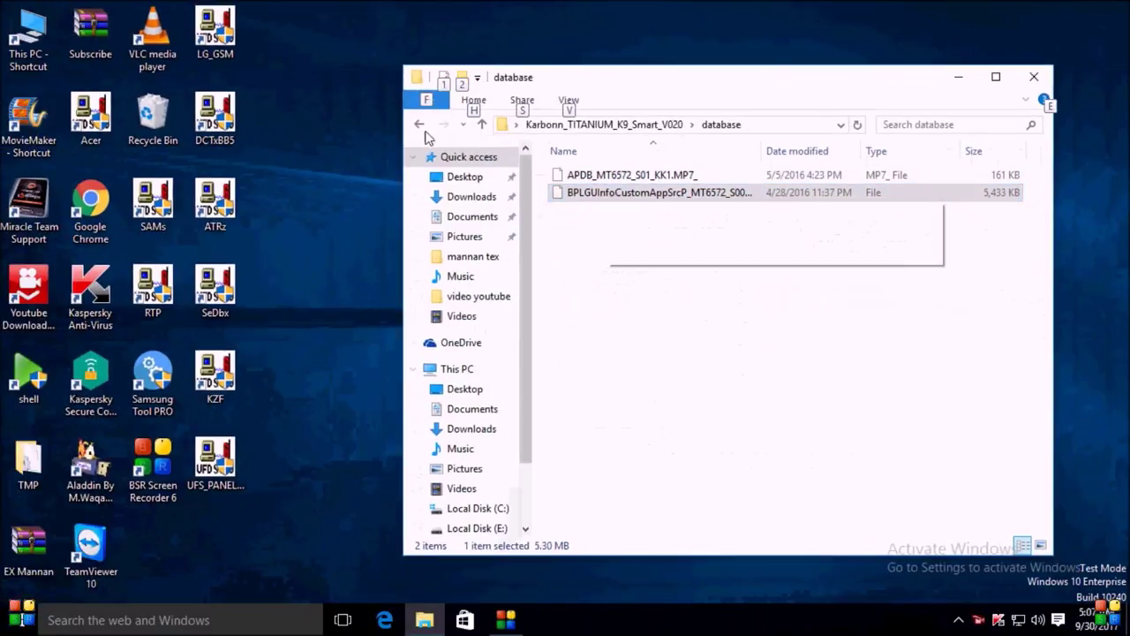
pyautogui.click(418, 128)
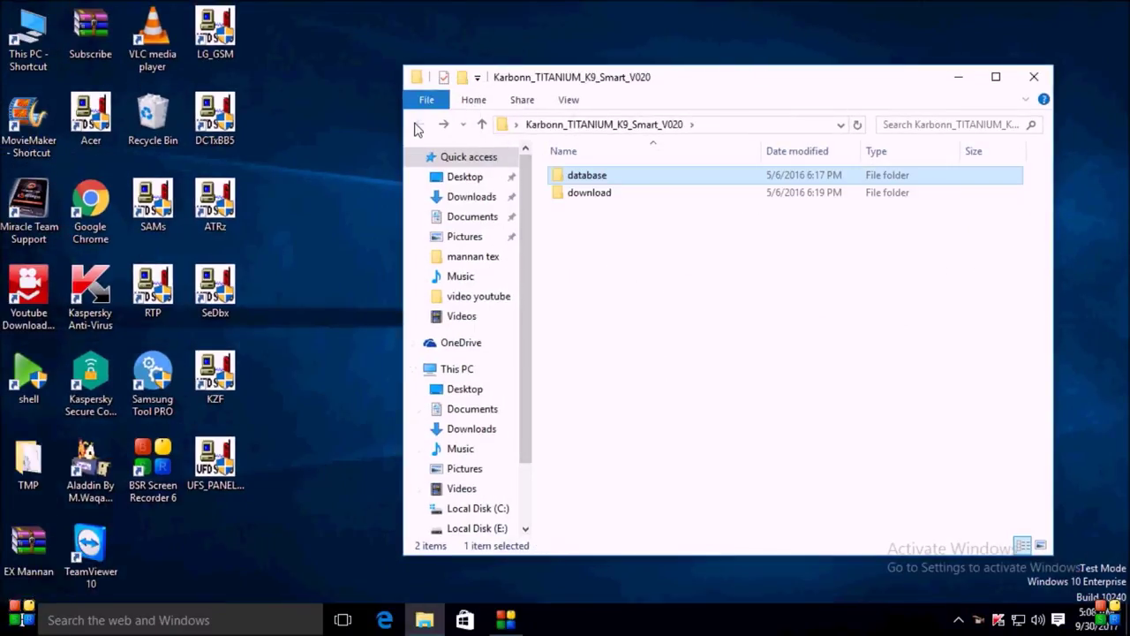
pyautogui.click(1032, 77)
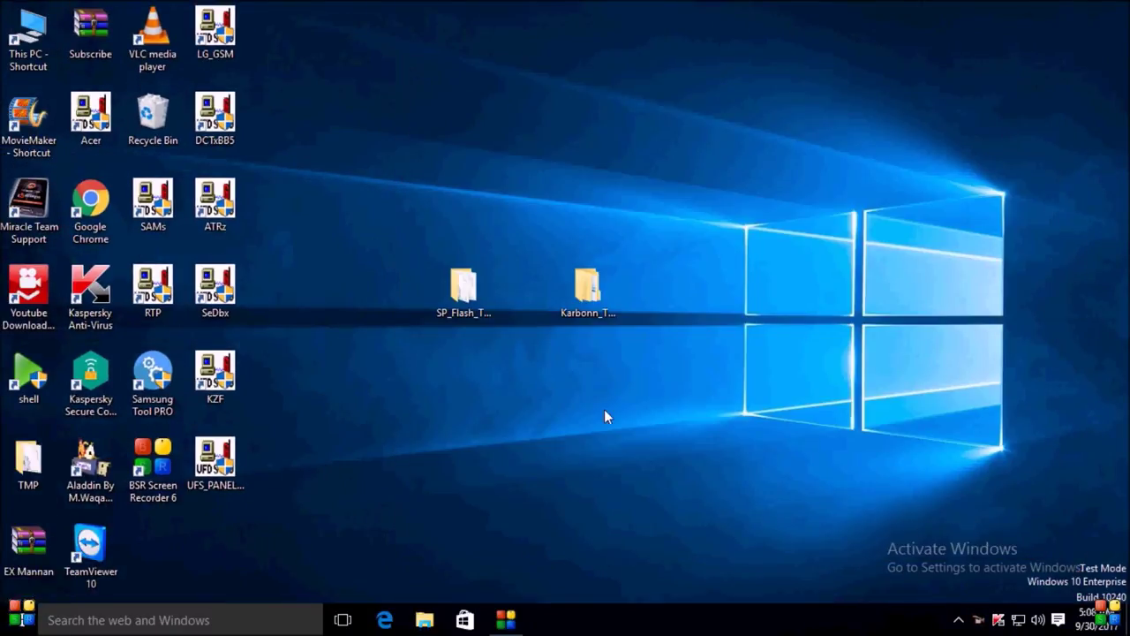
# - Launch flash_tool from the SP_Flash_Tool_v5.1612 desktop folder, close the folder and reposition the tool's window so it is fully visible
pyautogui.click(455, 289)
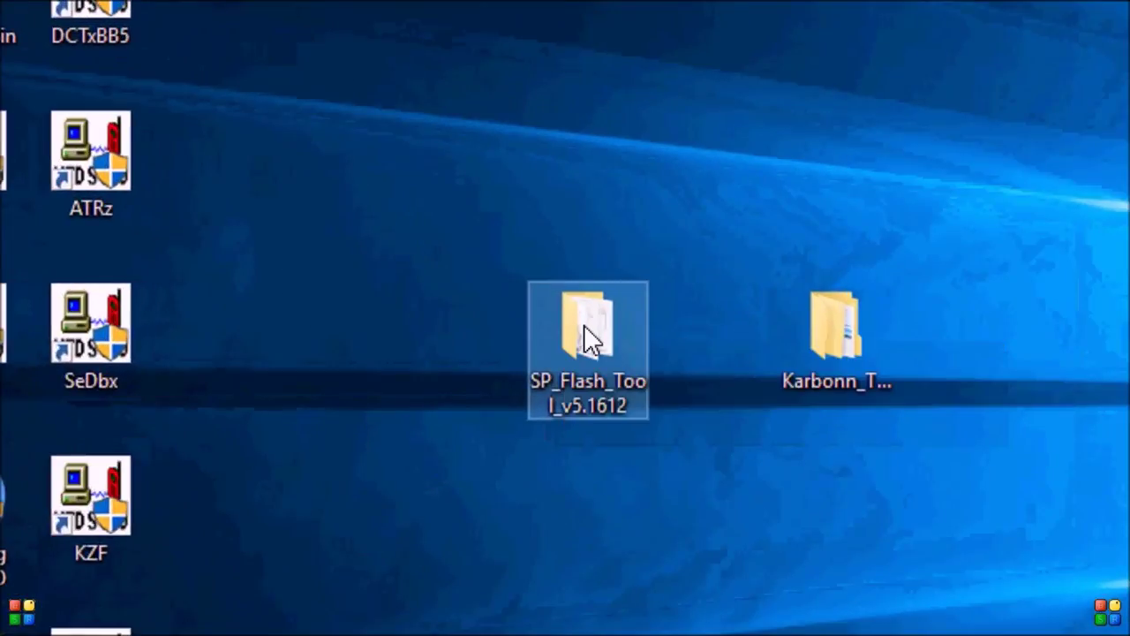
pyautogui.doubleClick(457, 288)
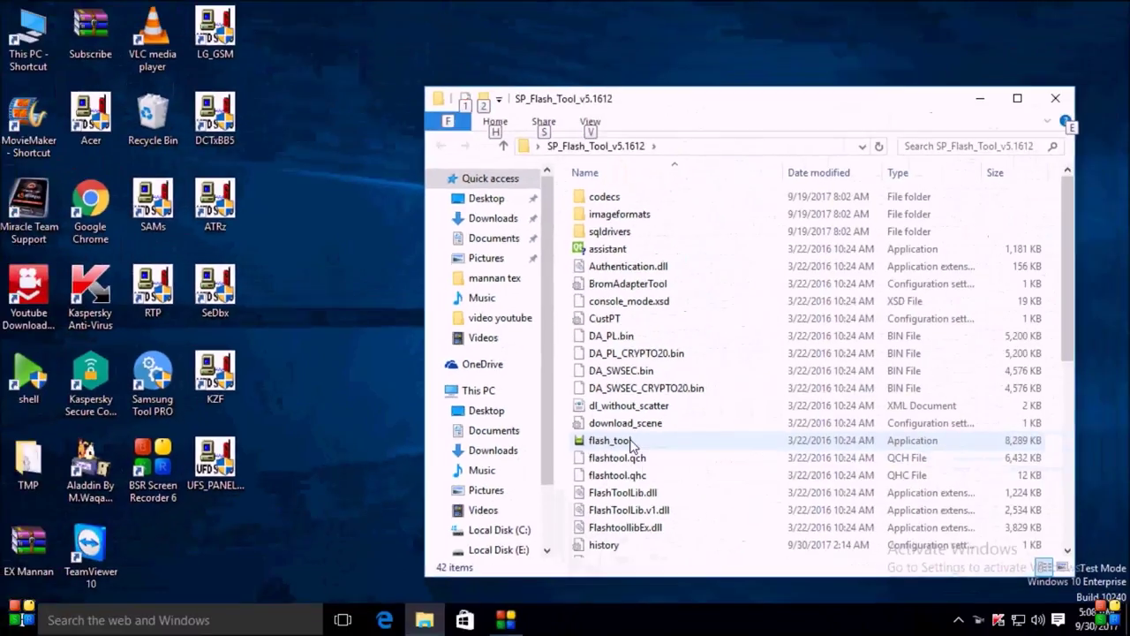
pyautogui.doubleClick(631, 442)
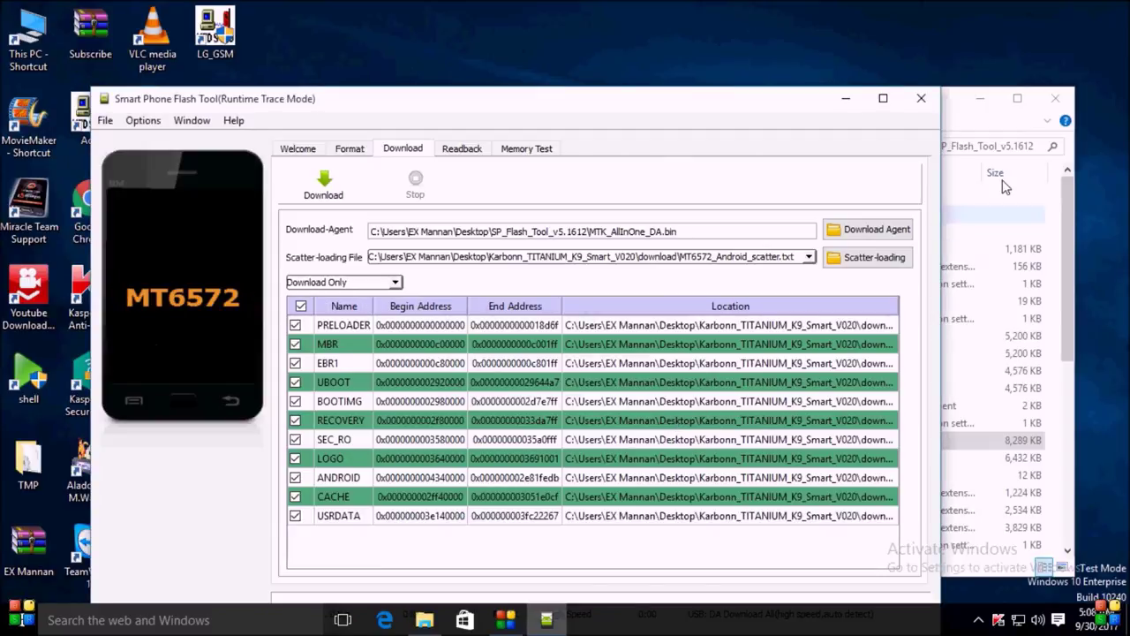
pyautogui.click(1060, 105)
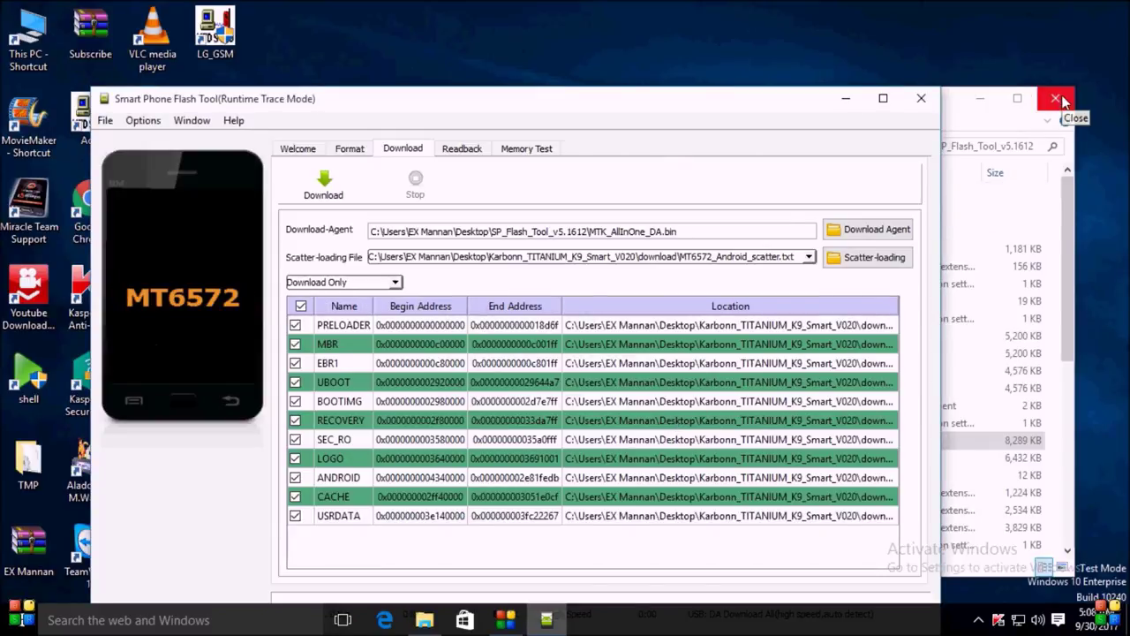
pyautogui.moveTo(662, 106); pyautogui.dragTo(761, 57)
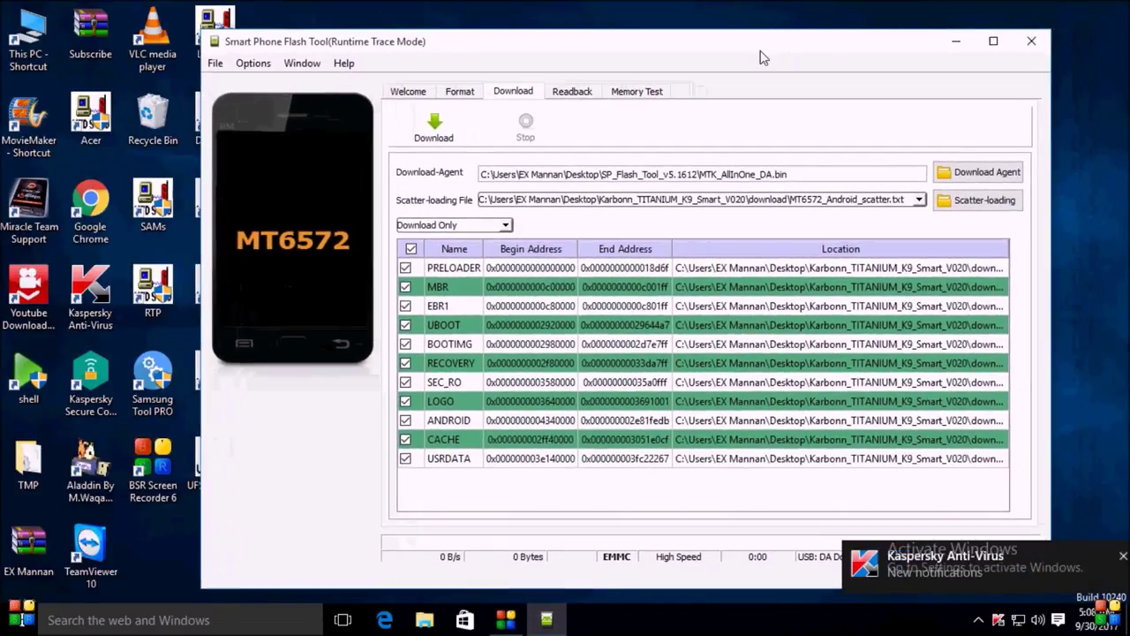
# - Load MT6572_Android_scatter from the firmware's download folder as the scatter-loading file
pyautogui.click(964, 206)
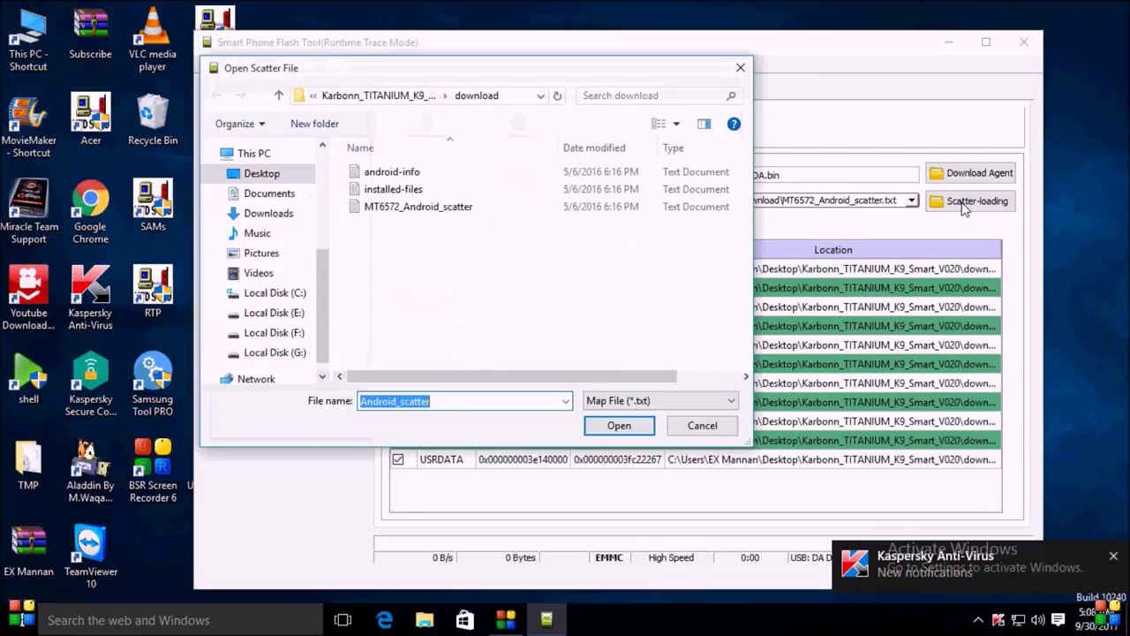
pyautogui.click(433, 210)
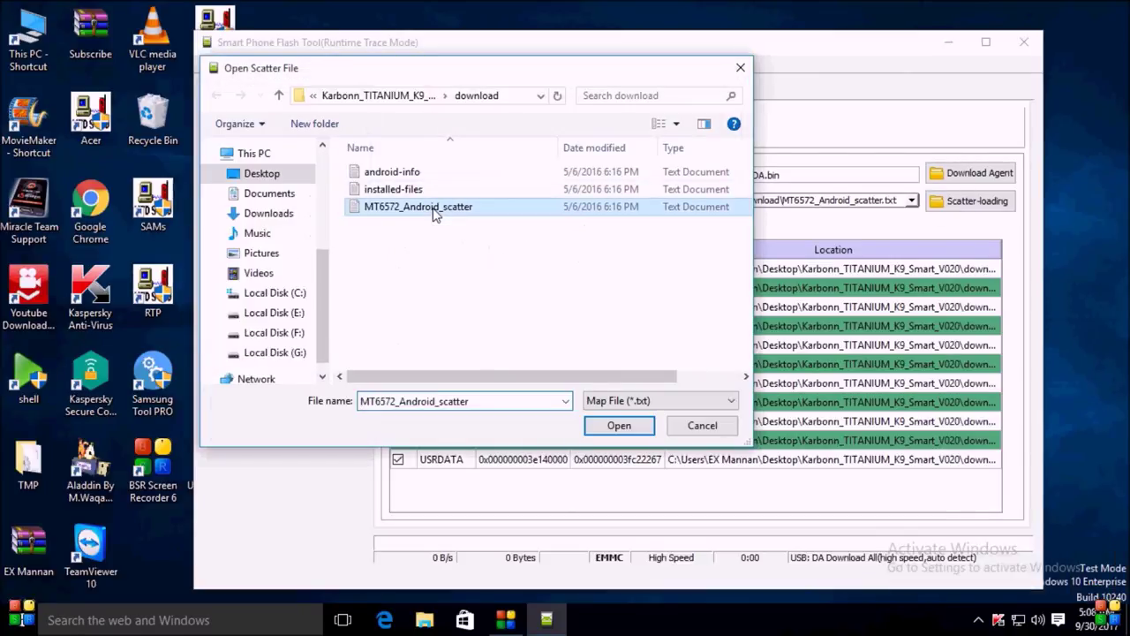
pyautogui.click(619, 425)
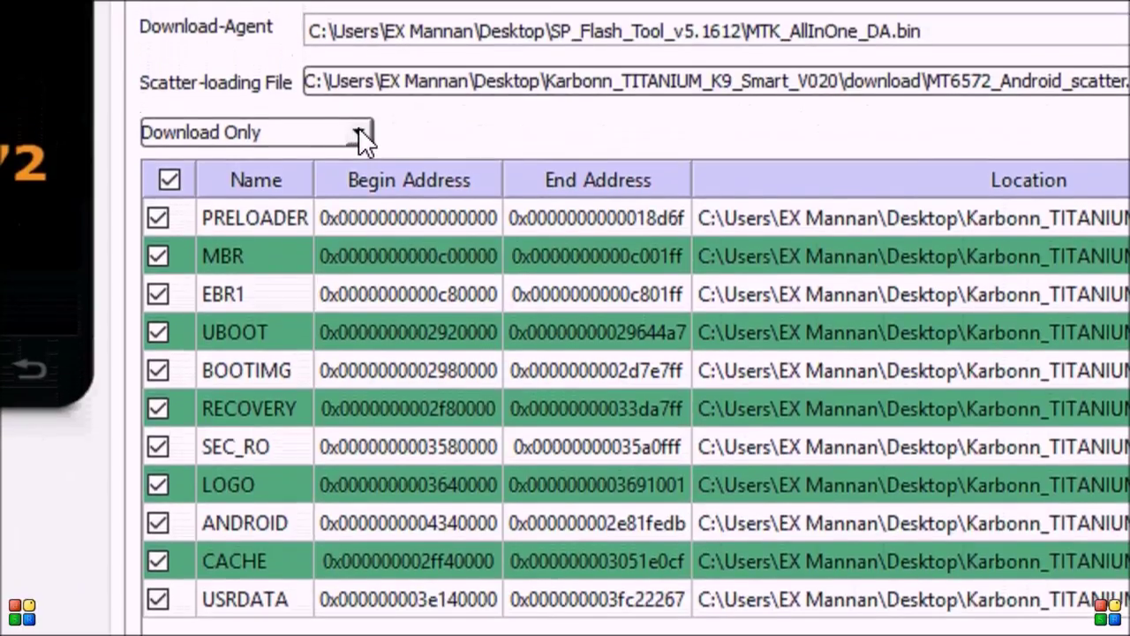
# - Switch the flashing mode through Format All + Download, Firmware Upgrade and Download Only
pyautogui.click(358, 65)
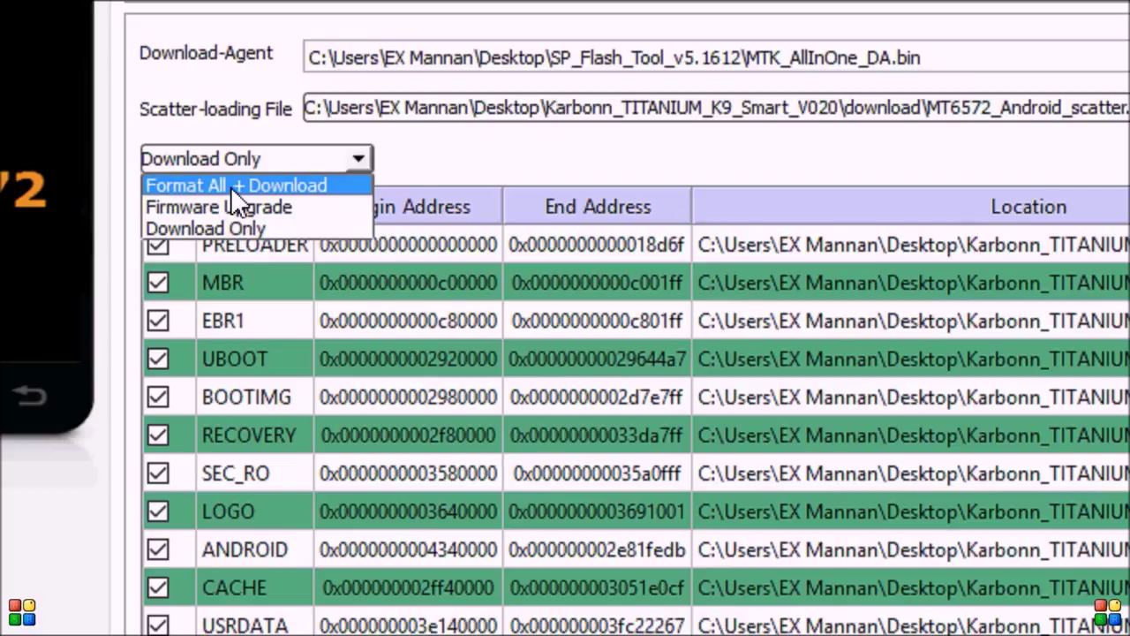
pyautogui.click(252, 183)
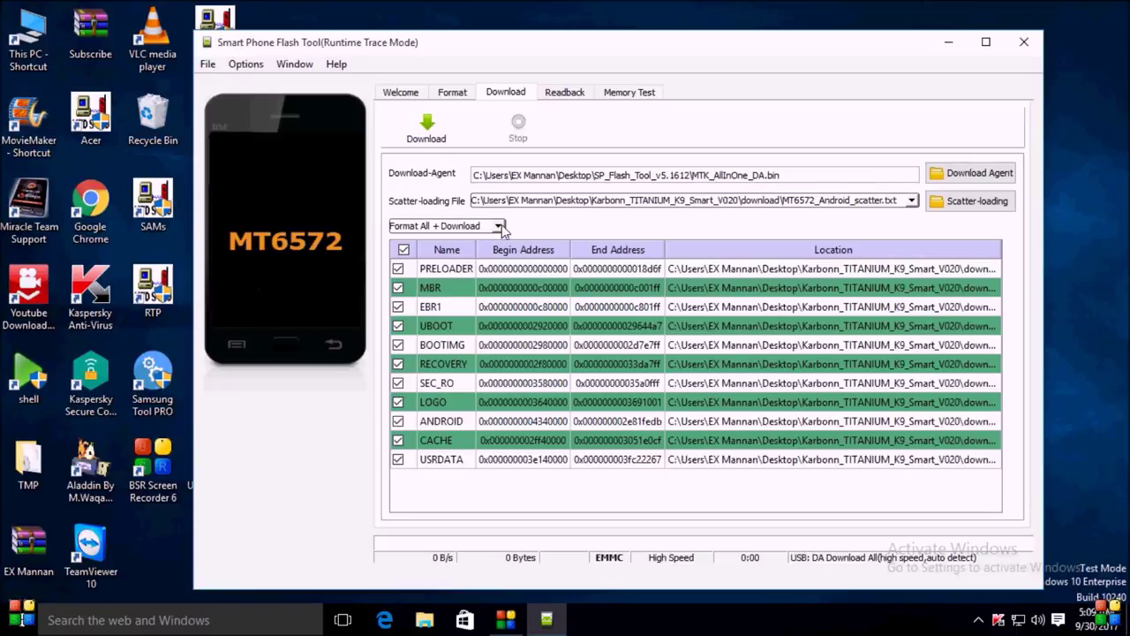
pyautogui.click(500, 226)
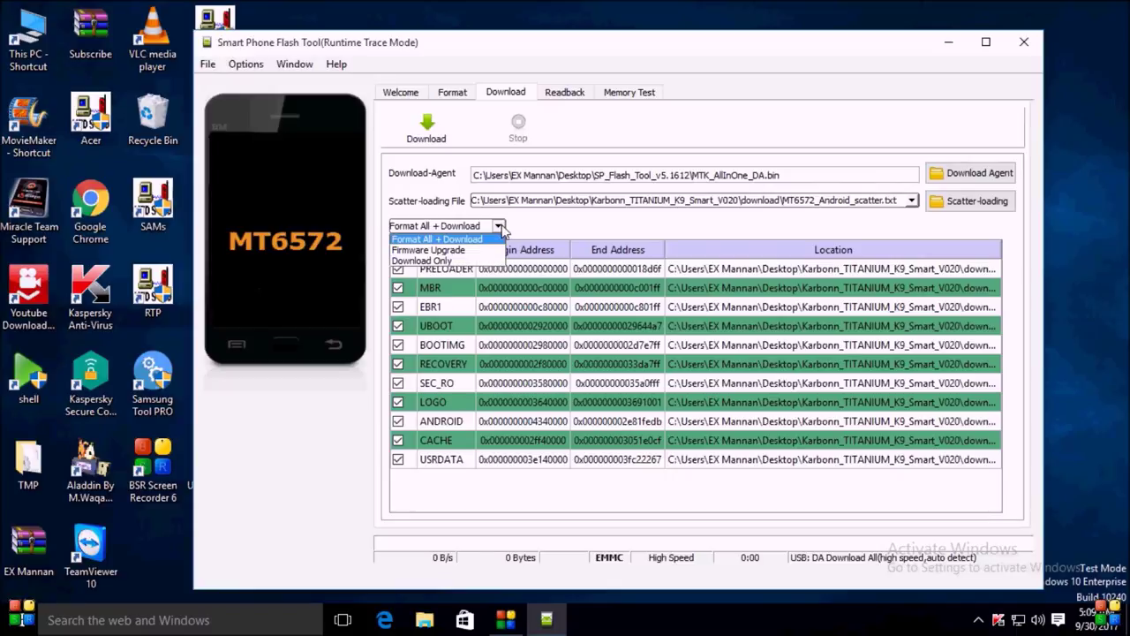
pyautogui.click(451, 252)
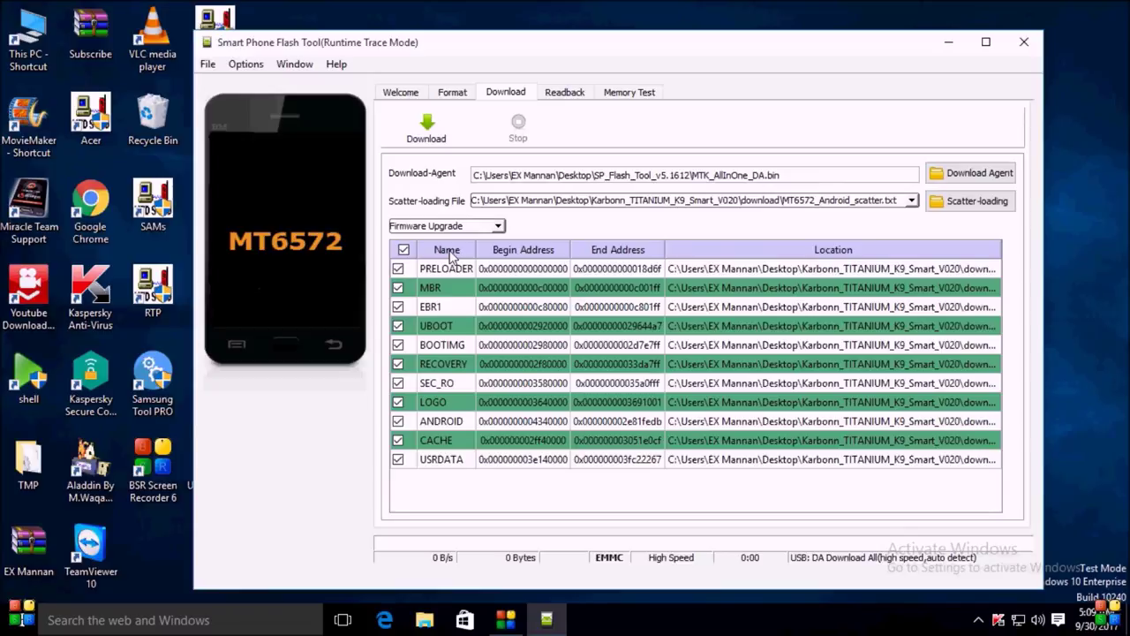
pyautogui.click(498, 226)
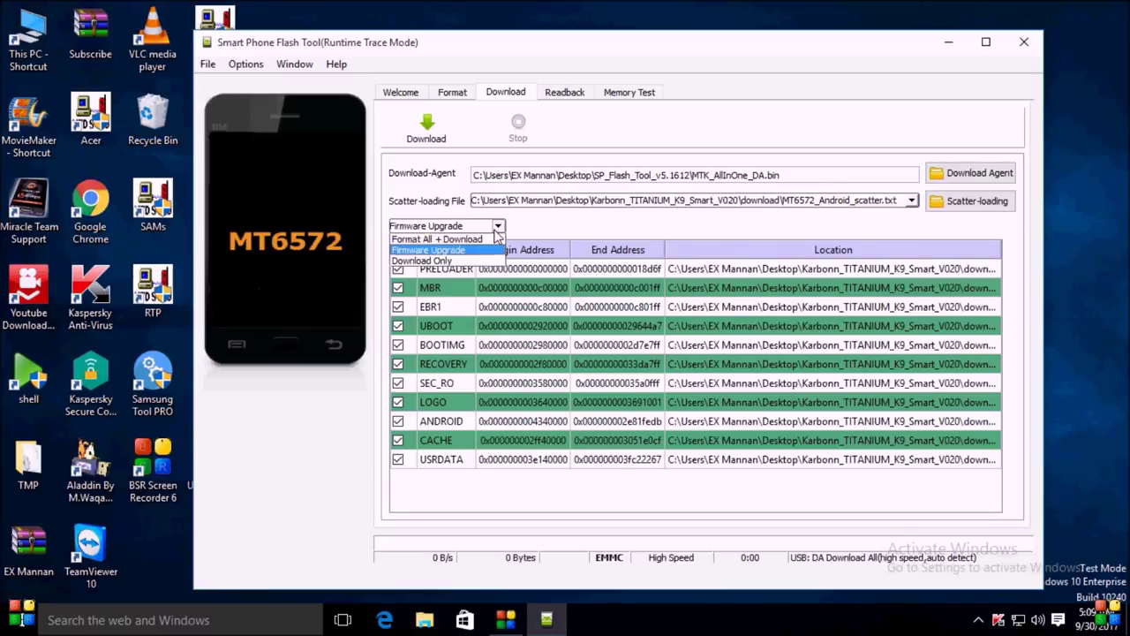
pyautogui.click(442, 260)
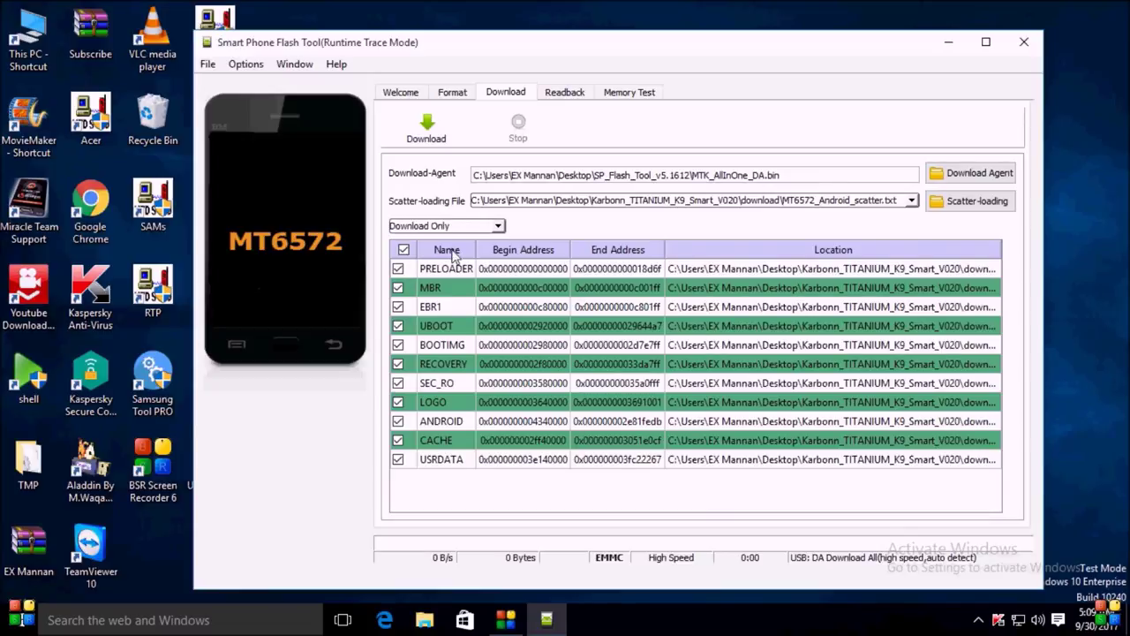
# - Set the flashing mode to Firmware Upgrade and start the firmware download to the phone
pyautogui.click(500, 227)
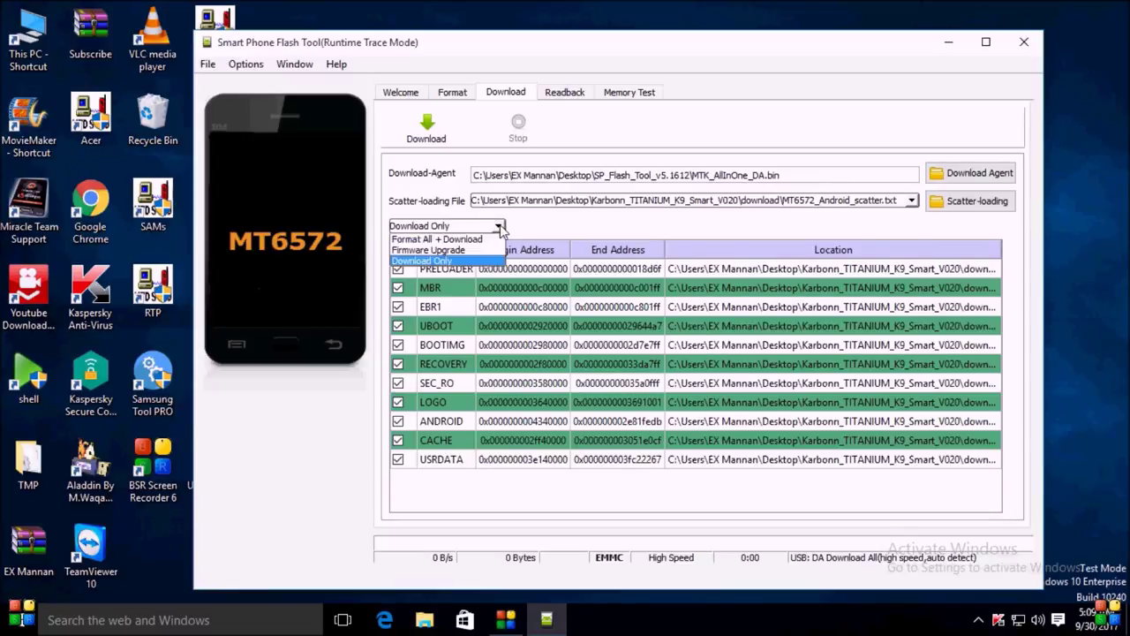
pyautogui.click(449, 250)
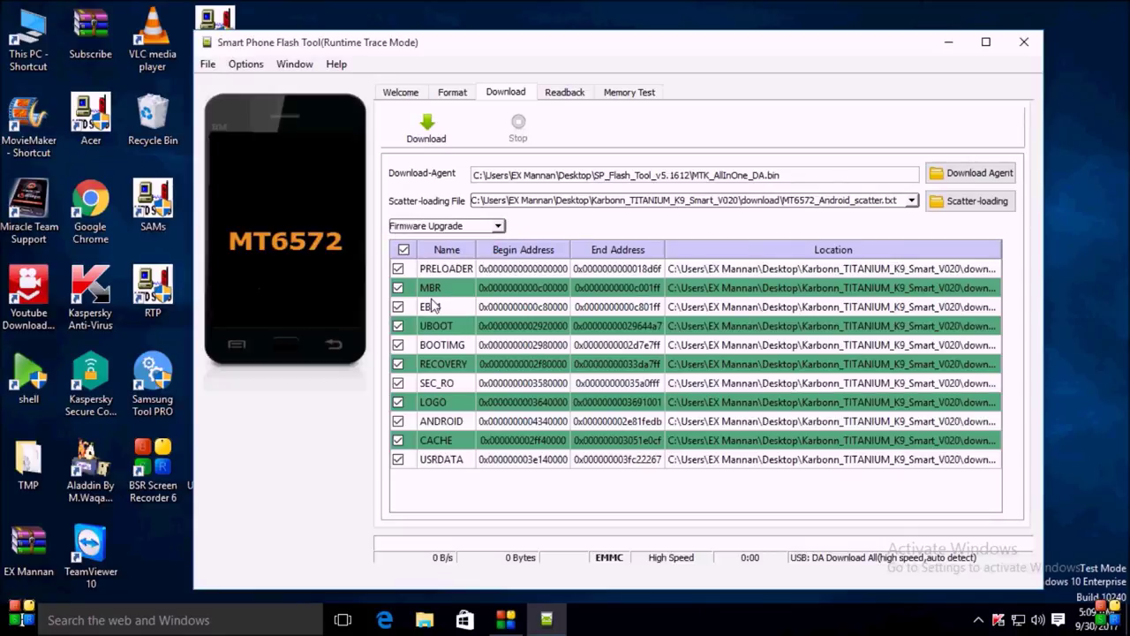
pyautogui.click(428, 132)
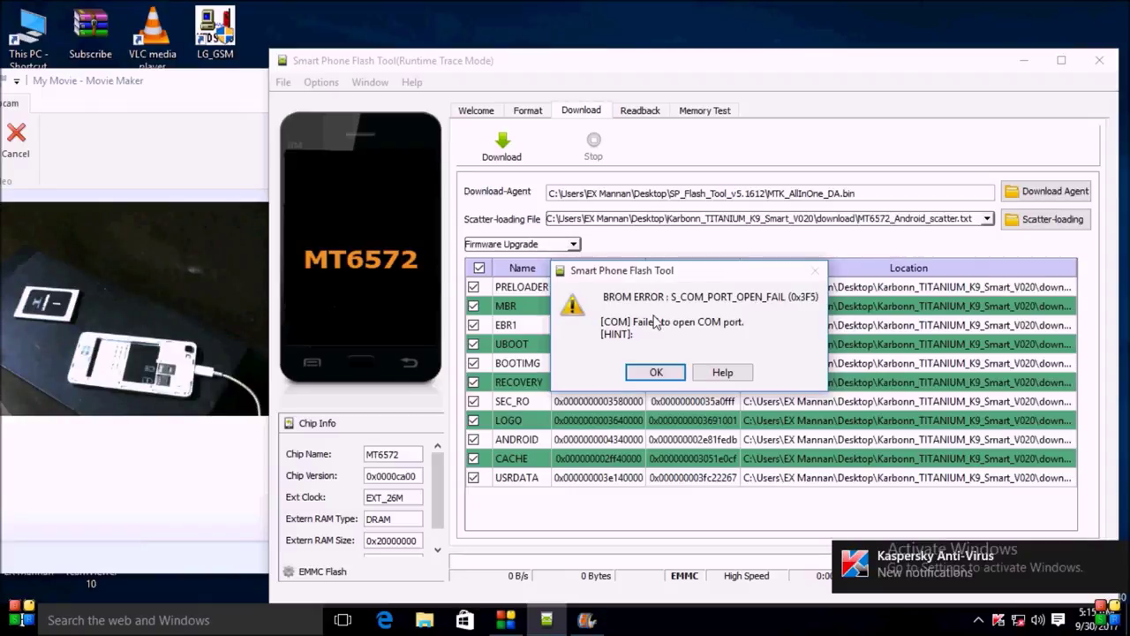
# - Dismiss the COM port error and rerun the firmware download to the phone, closing the completion notice
pyautogui.click(655, 372)
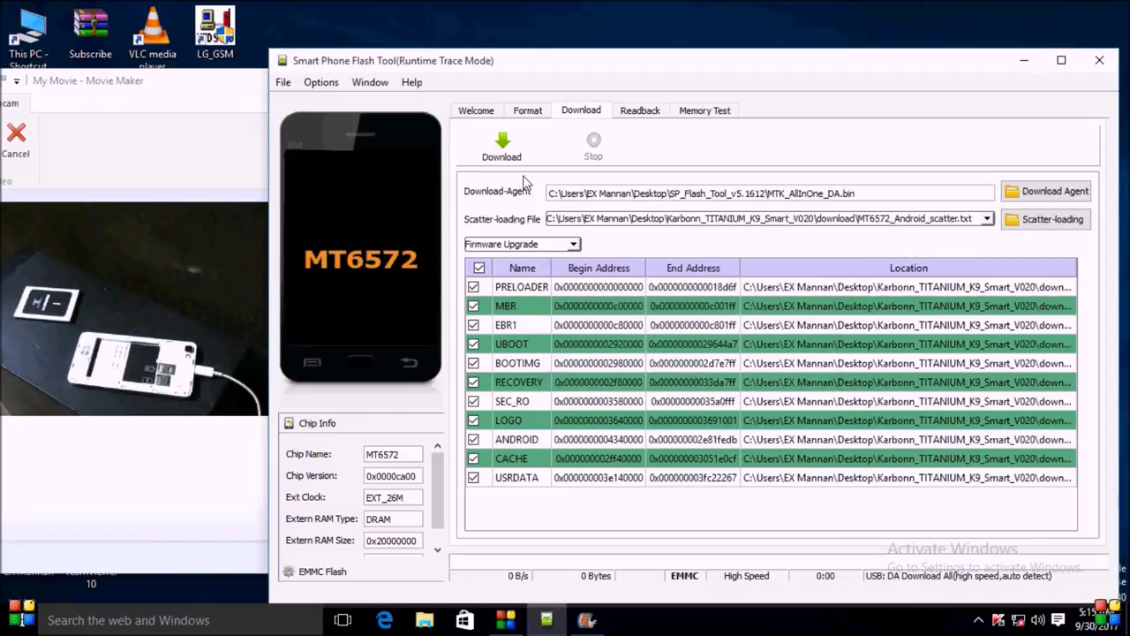
pyautogui.click(508, 154)
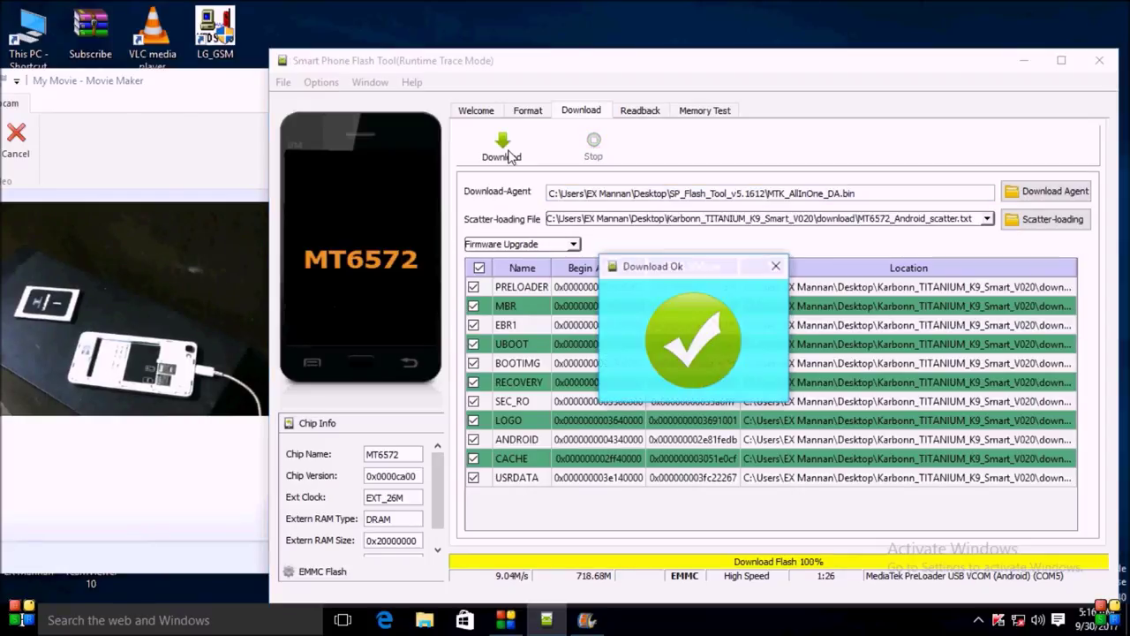
pyautogui.click(775, 266)
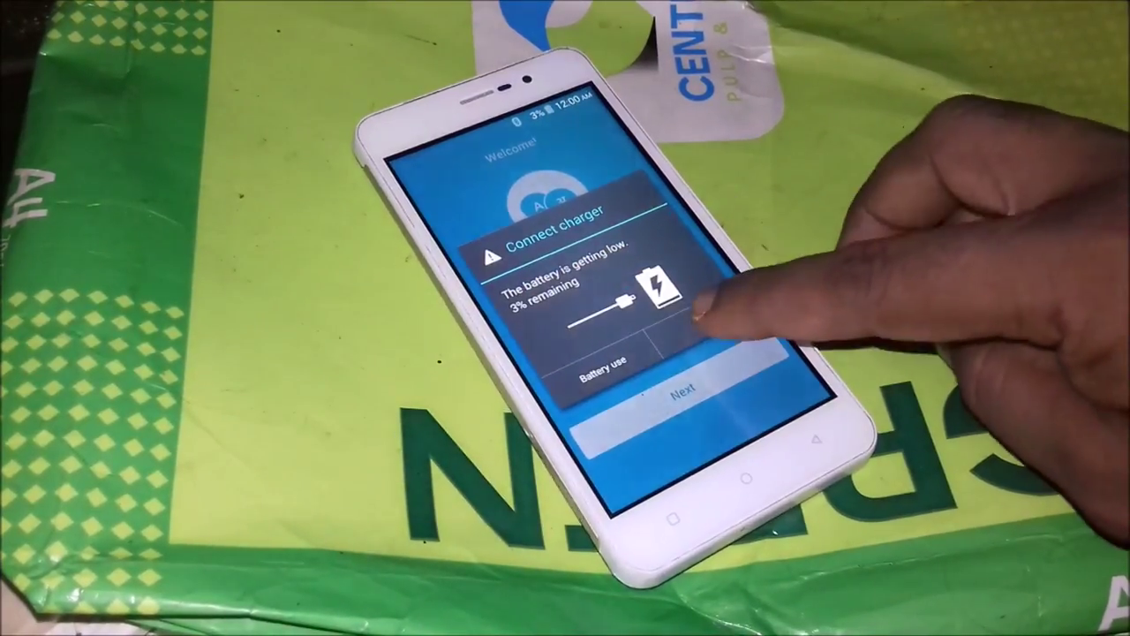
pyautogui.click(698, 323)
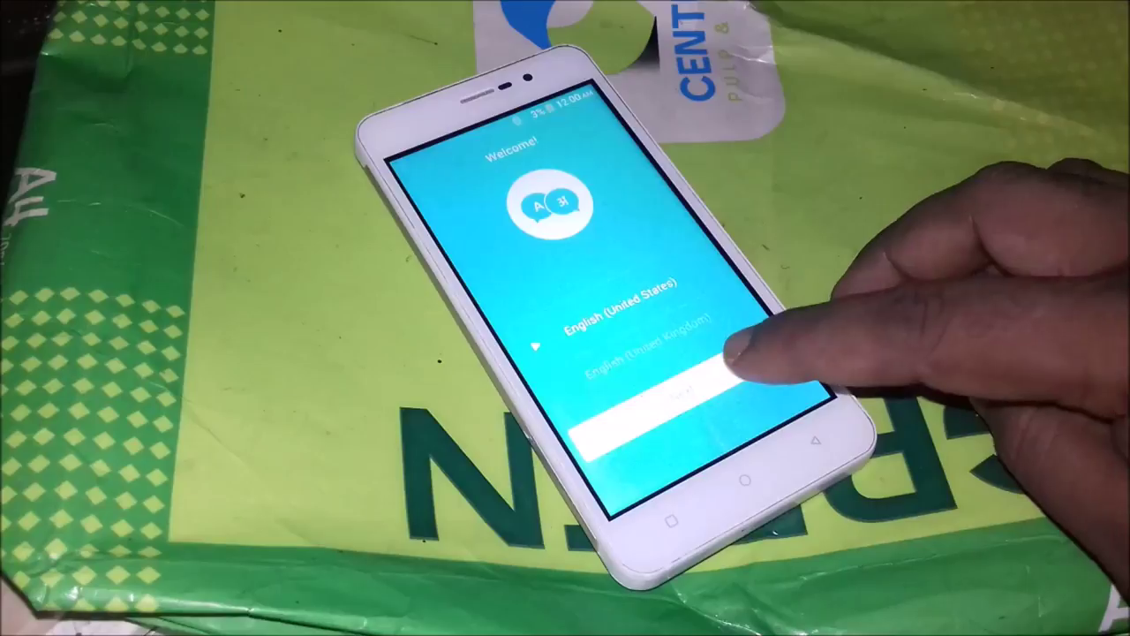
pyautogui.click(676, 393)
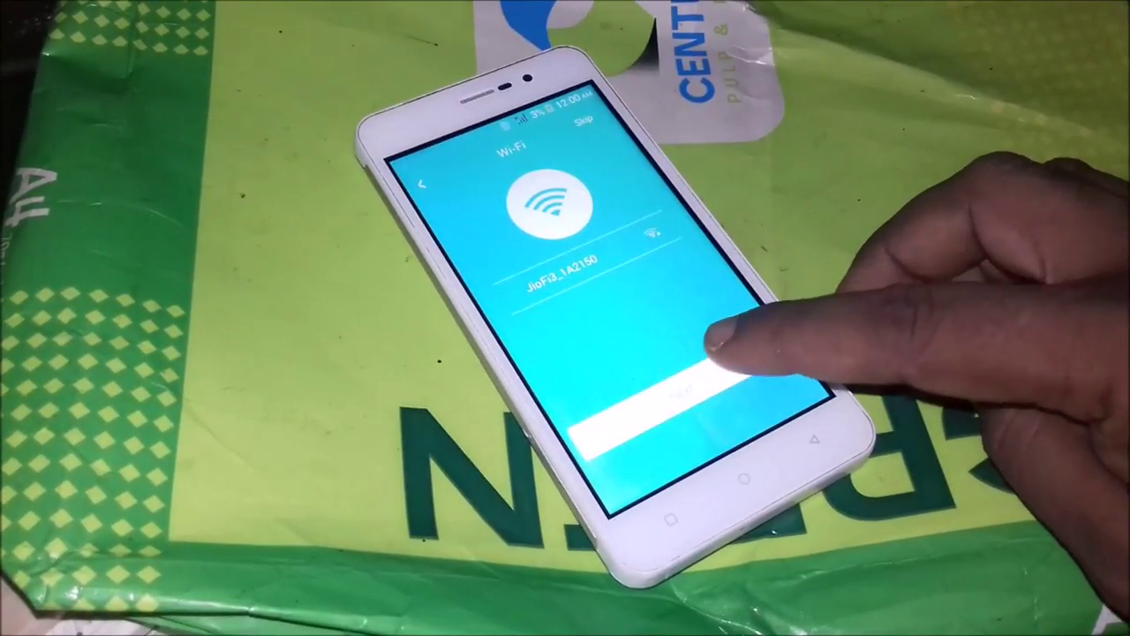
pyautogui.click(698, 388)
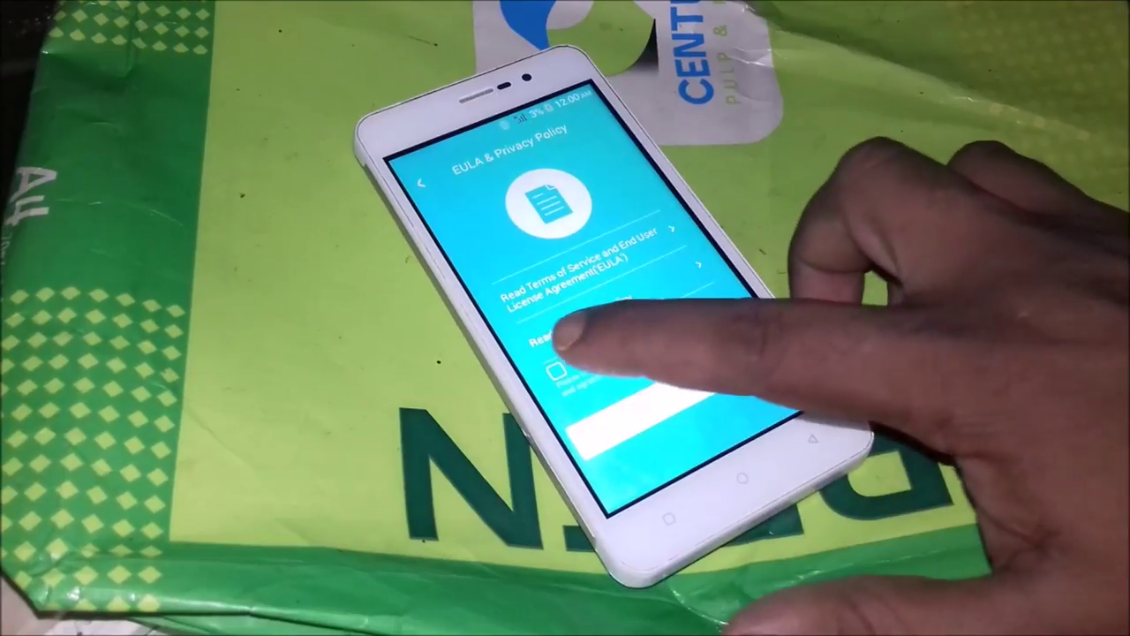
pyautogui.click(556, 371)
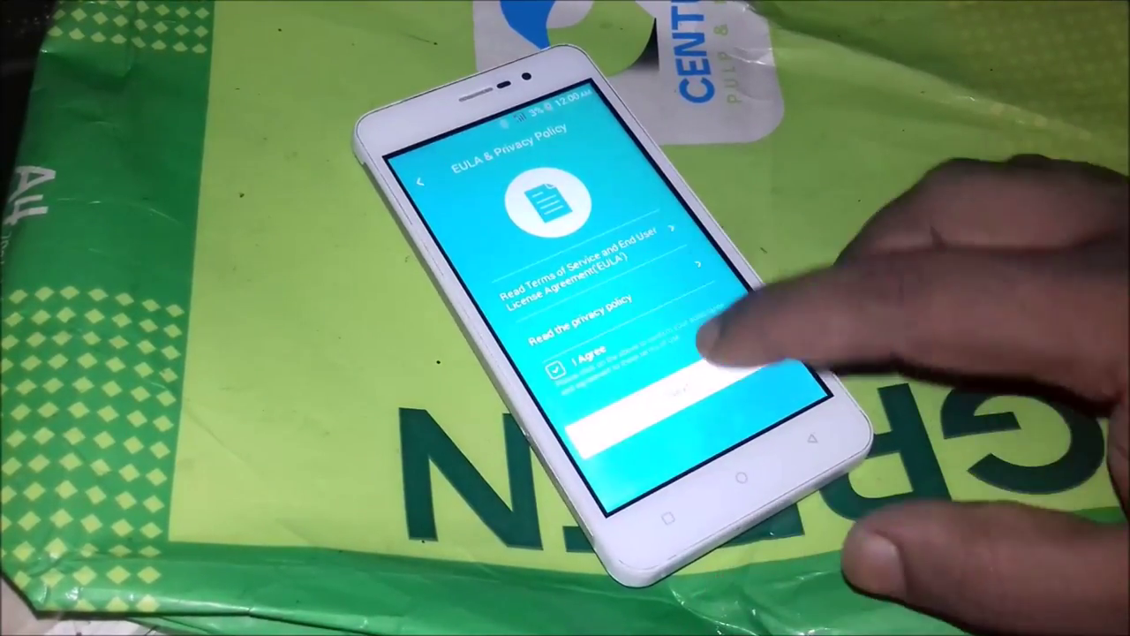
pyautogui.click(675, 393)
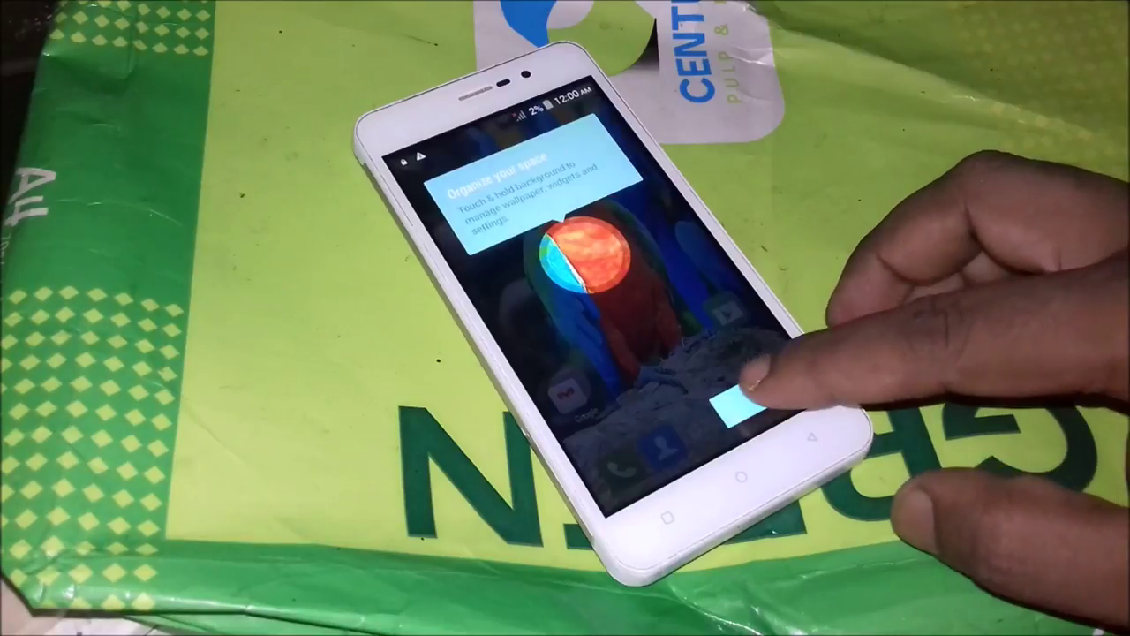
pyautogui.click(737, 404)
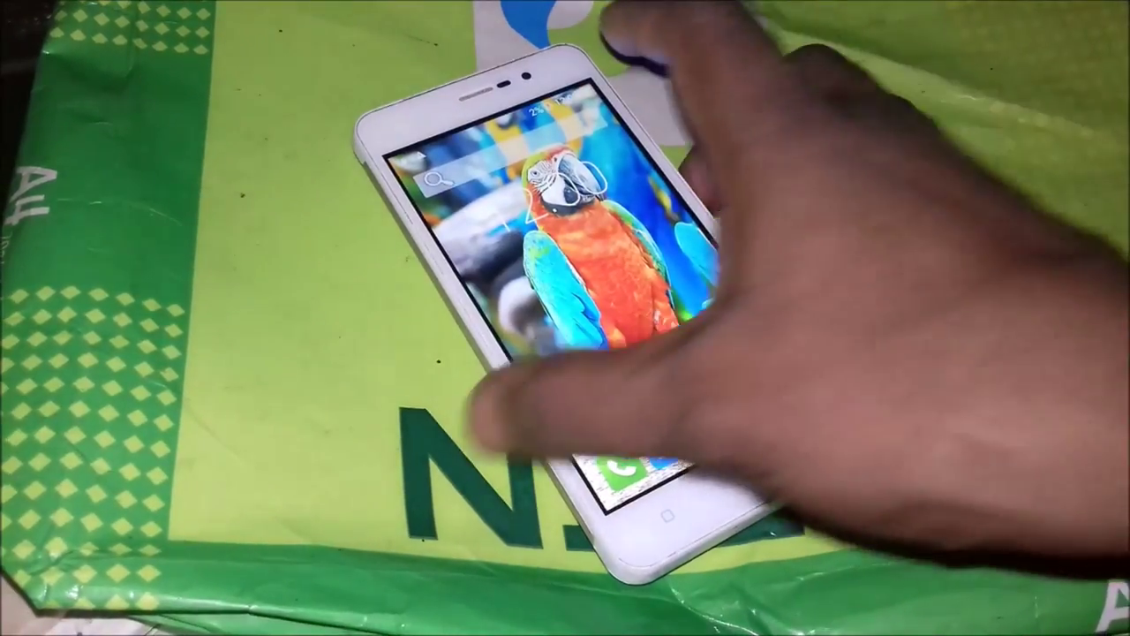